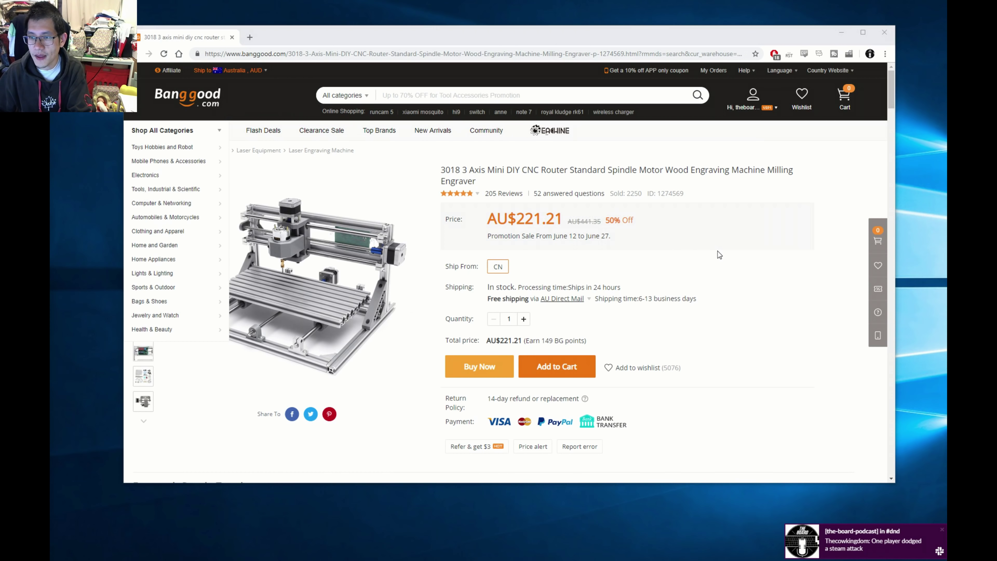
Scroll down to the General Specification table listing the 340x160x40mm working area and 775 spindle
{"action": "scroll", "coordinate": [719, 254], "scroll_direction": "down", "scroll_amount": 10}
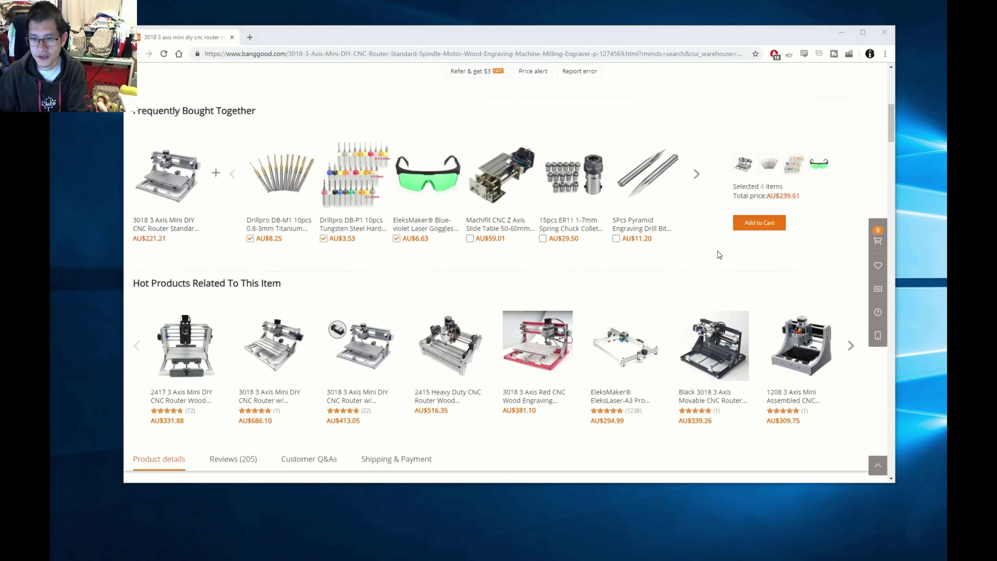
{"action": "scroll", "coordinate": [720, 254], "scroll_direction": "down", "scroll_amount": 10}
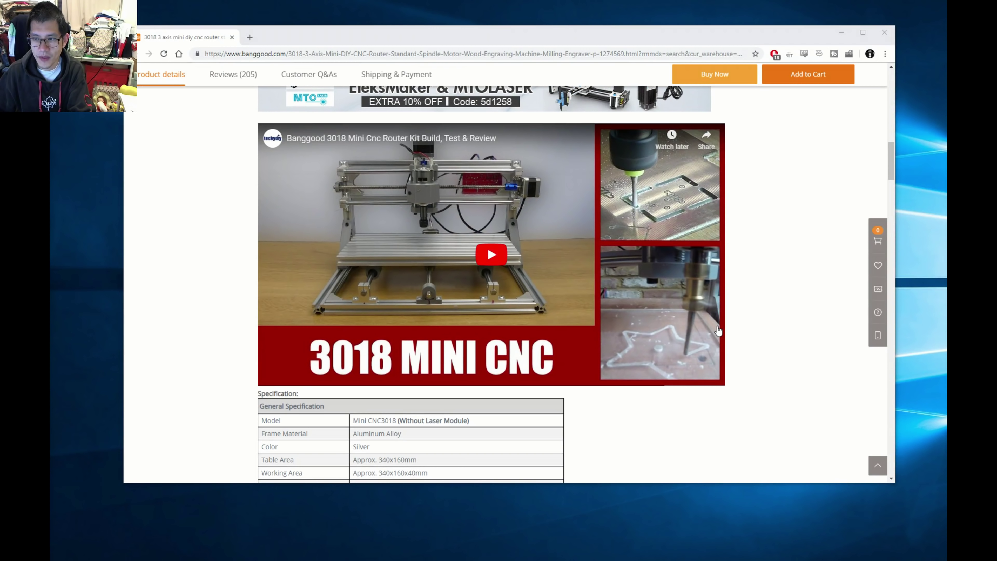
{"action": "scroll", "coordinate": [719, 331], "scroll_direction": "down", "scroll_amount": 5}
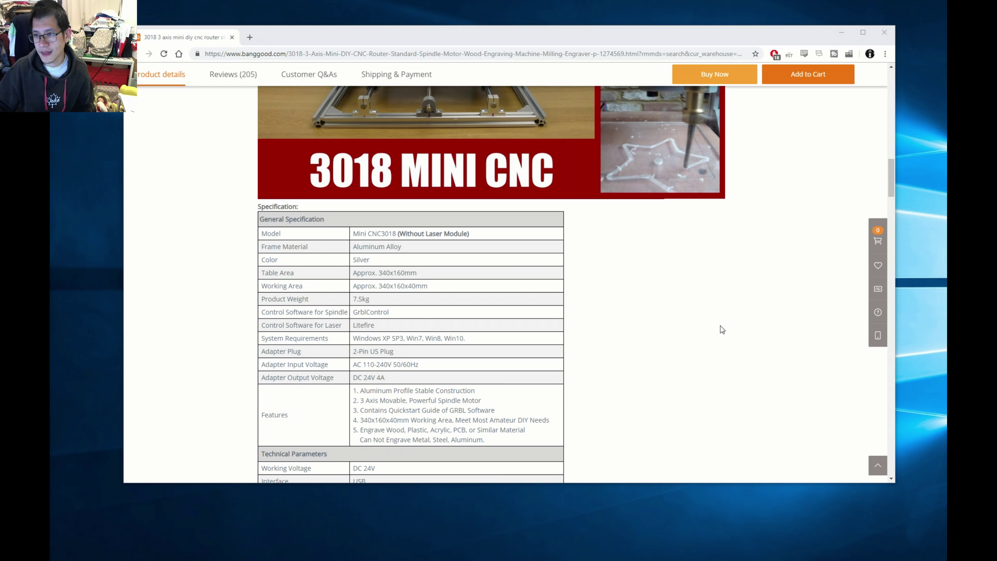
{"action": "scroll", "coordinate": [715, 330], "scroll_direction": "up", "scroll_amount": 5}
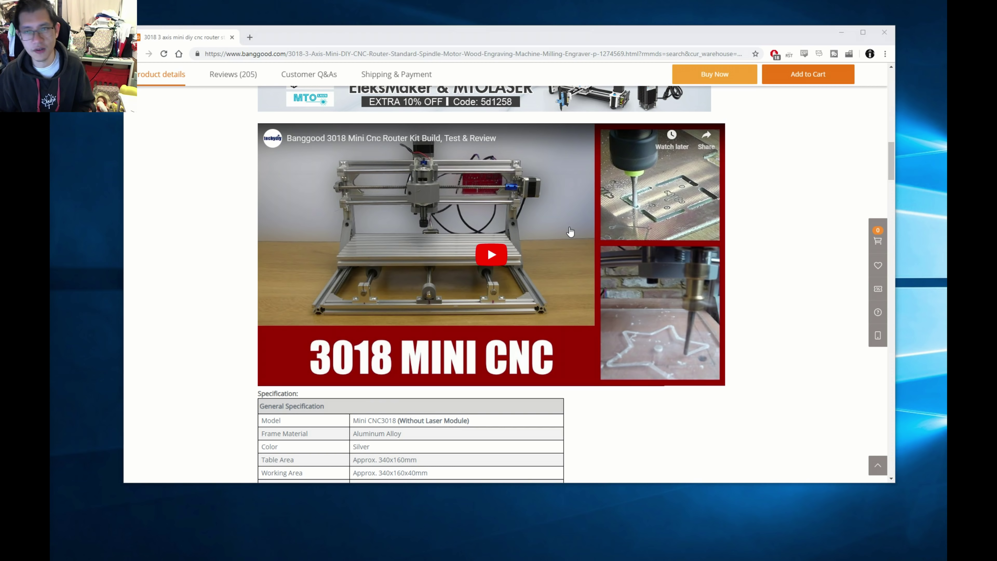
{"action": "scroll", "coordinate": [570, 231], "scroll_direction": "down", "scroll_amount": 5}
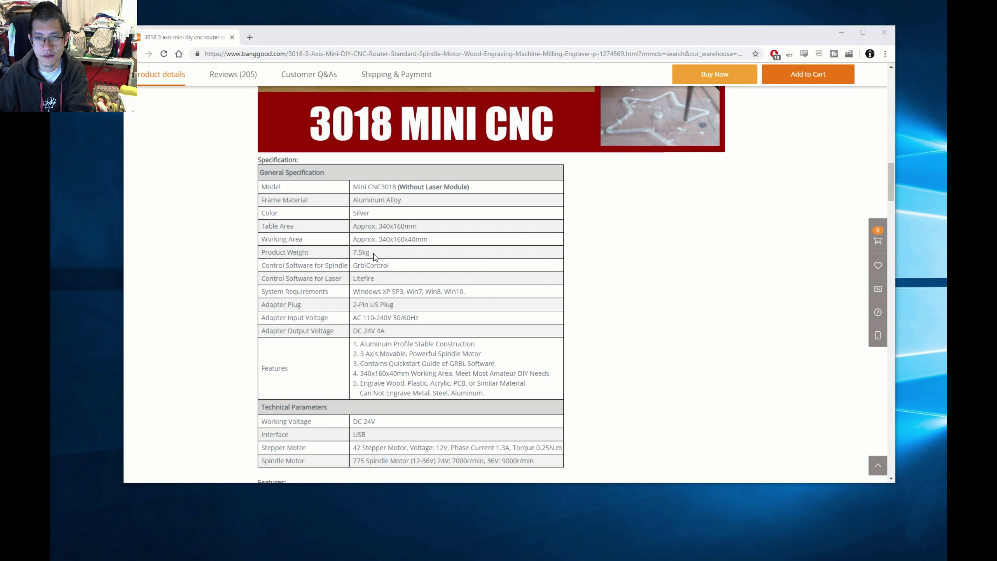
Highlight the 340x160x40mm Working Area value, discarding an accidental 7.5kg weight selection
{"action": "left_click_drag", "start_coordinate": [389, 255], "coordinate": [355, 255]}
{"action": "left_click", "coordinate": [422, 301]}
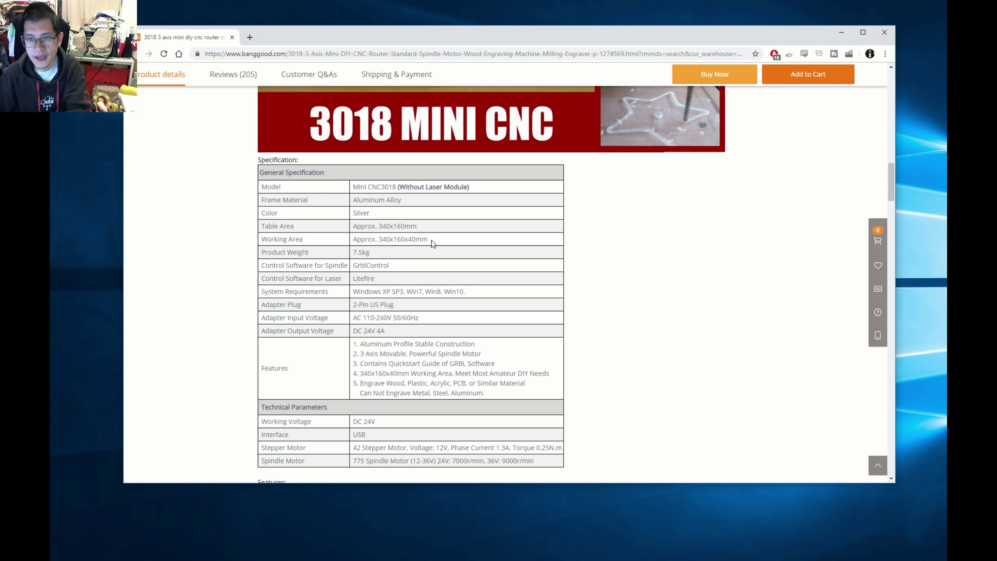
{"action": "left_click_drag", "start_coordinate": [428, 240], "coordinate": [376, 240]}
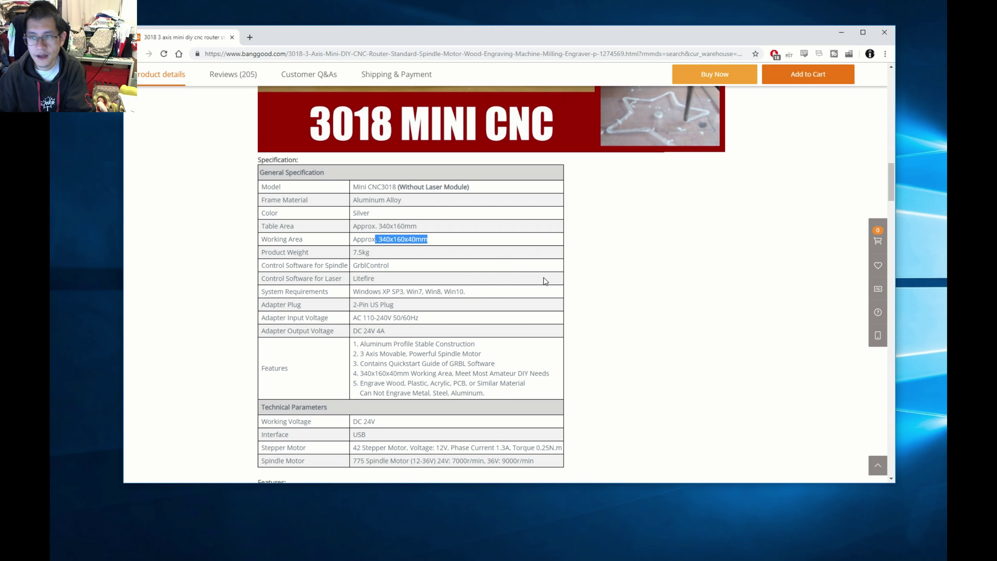
{"action": "scroll", "coordinate": [609, 308], "scroll_direction": "up", "scroll_amount": 8}
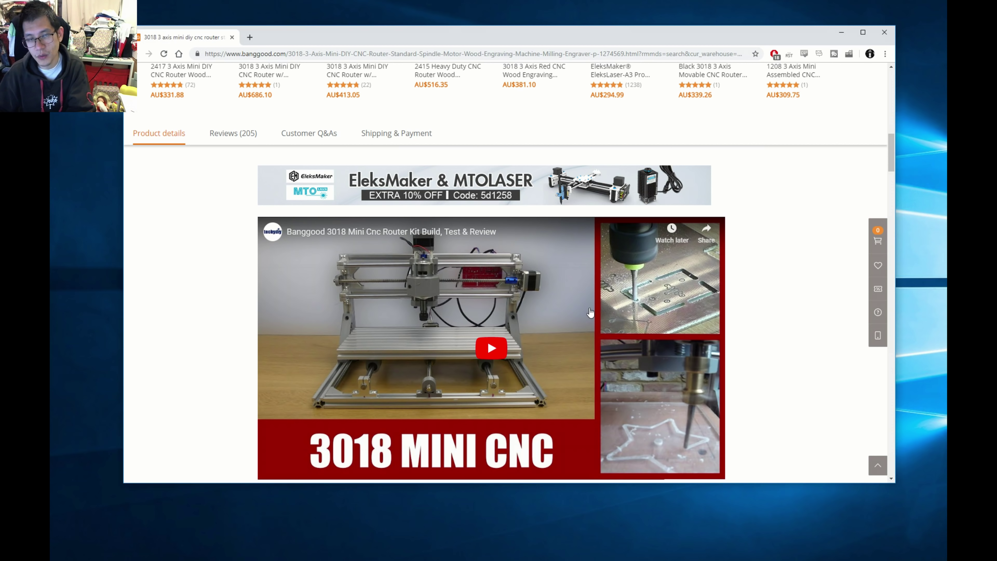
{"action": "scroll", "coordinate": [590, 312], "scroll_direction": "down", "scroll_amount": 1}
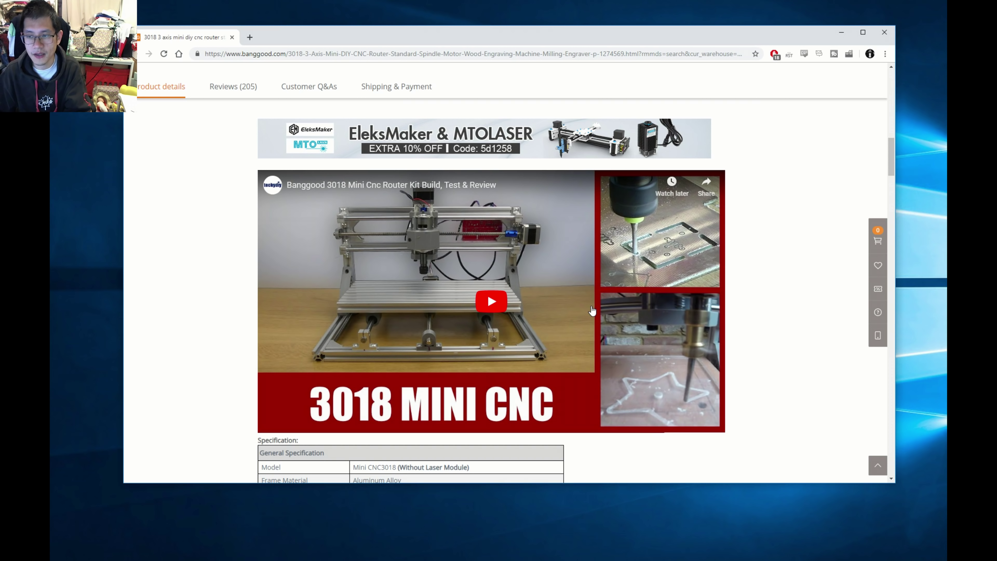
{"action": "scroll", "coordinate": [542, 289], "scroll_direction": "down", "scroll_amount": 1}
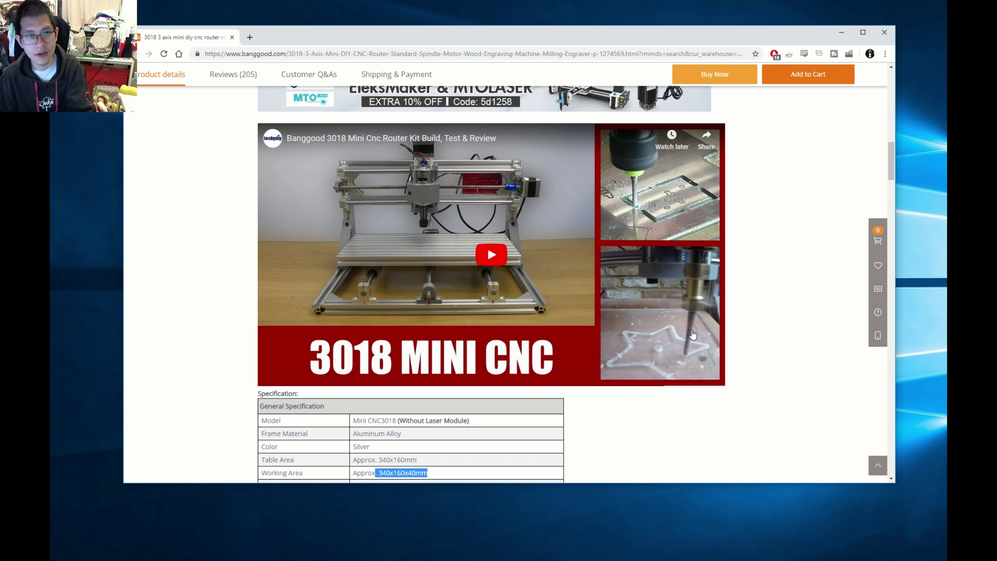
{"action": "scroll", "coordinate": [643, 273], "scroll_direction": "down", "scroll_amount": 2}
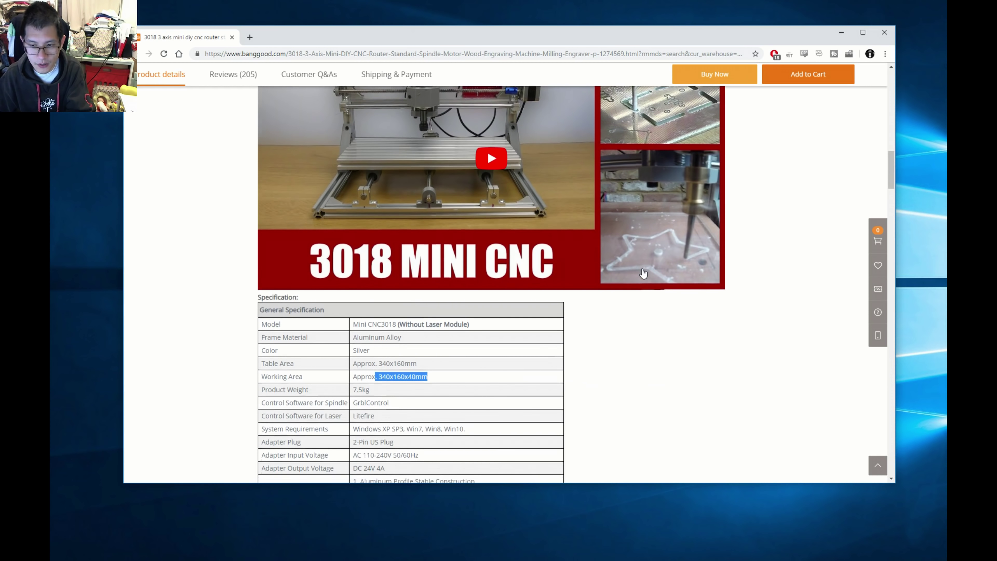
{"action": "scroll", "coordinate": [642, 272], "scroll_direction": "down", "scroll_amount": 3}
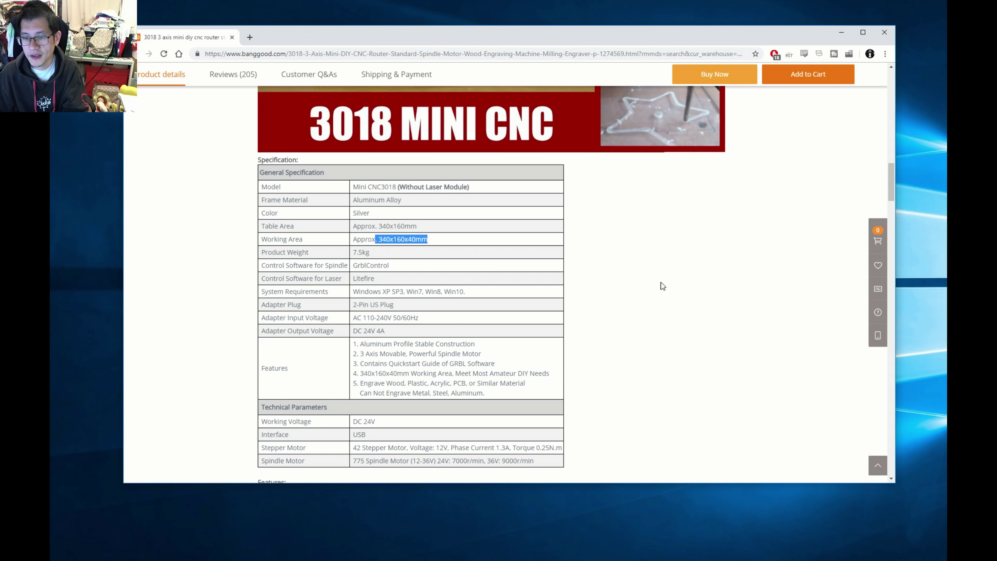
Scroll past Features, Note and Package Included to the 'Large Working Area: 340mm x 160mm x 40mm' promo images
{"action": "scroll", "coordinate": [663, 286], "scroll_direction": "down", "scroll_amount": 2}
{"action": "scroll", "coordinate": [663, 286], "scroll_direction": "down", "scroll_amount": 4}
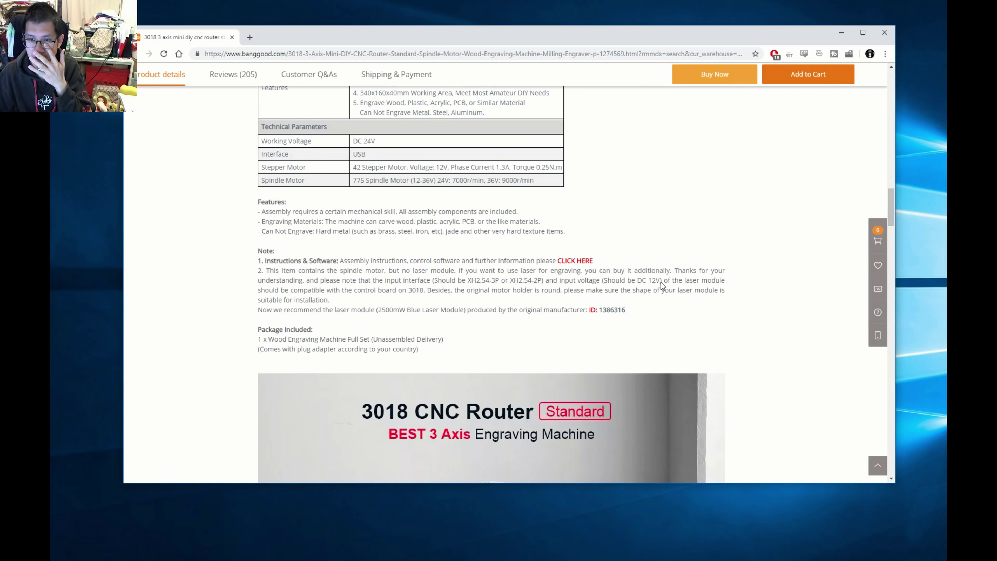
{"action": "scroll", "coordinate": [660, 281], "scroll_direction": "down", "scroll_amount": 7}
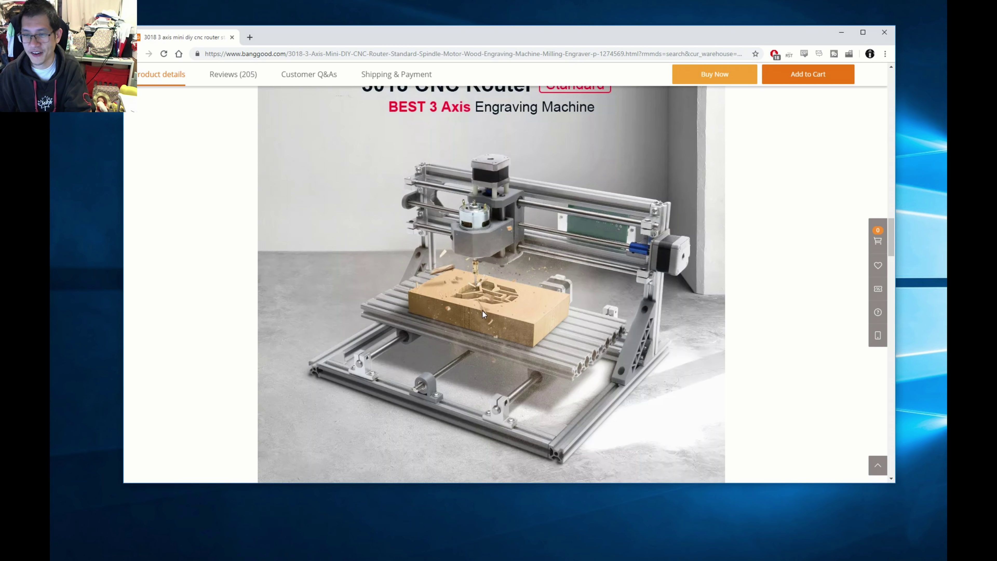
{"action": "scroll", "coordinate": [525, 305], "scroll_direction": "down", "scroll_amount": 8}
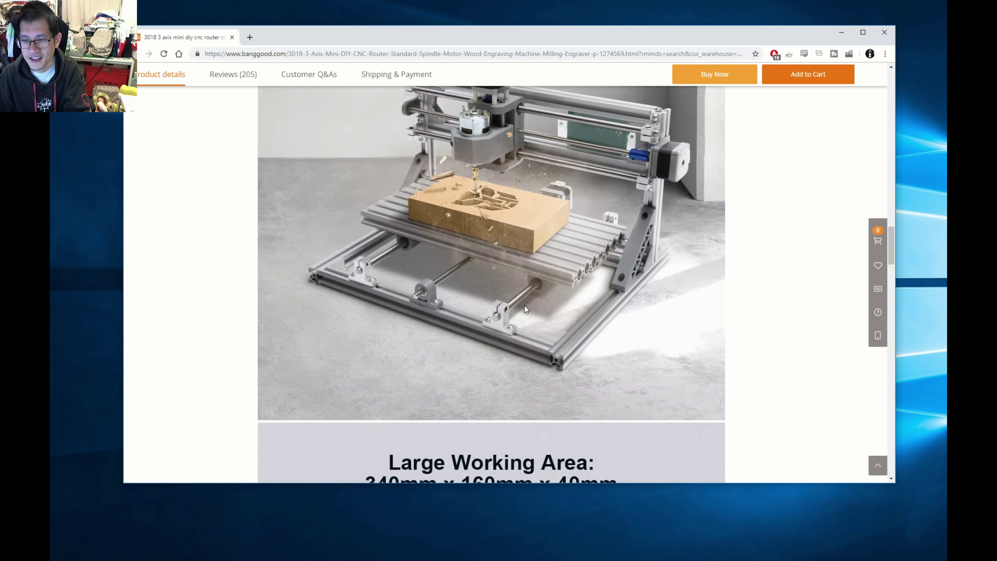
{"action": "scroll", "coordinate": [523, 310], "scroll_direction": "down", "scroll_amount": 2}
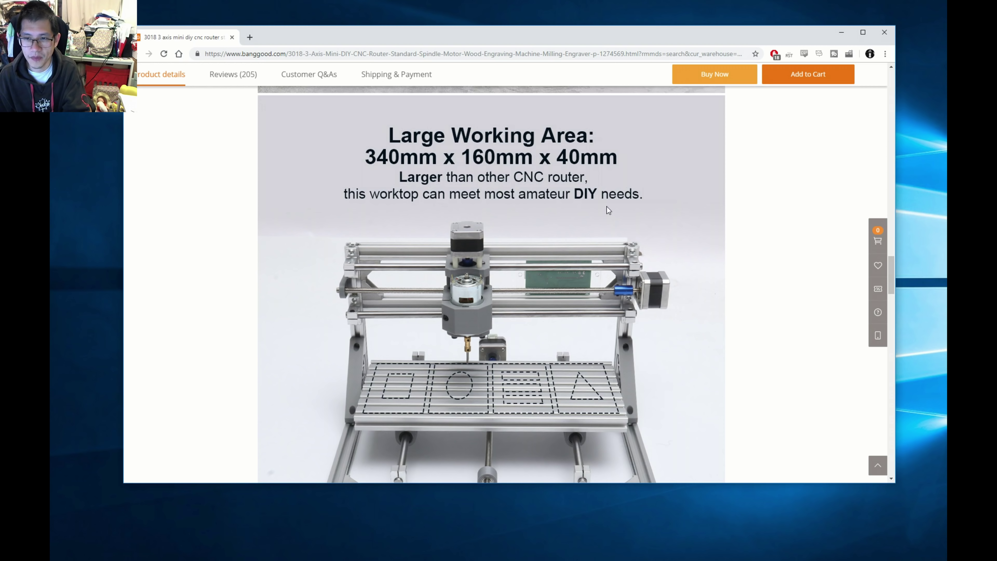
{"action": "scroll", "coordinate": [674, 217], "scroll_direction": "down", "scroll_amount": 4}
{"action": "scroll", "coordinate": [675, 216], "scroll_direction": "down", "scroll_amount": 5}
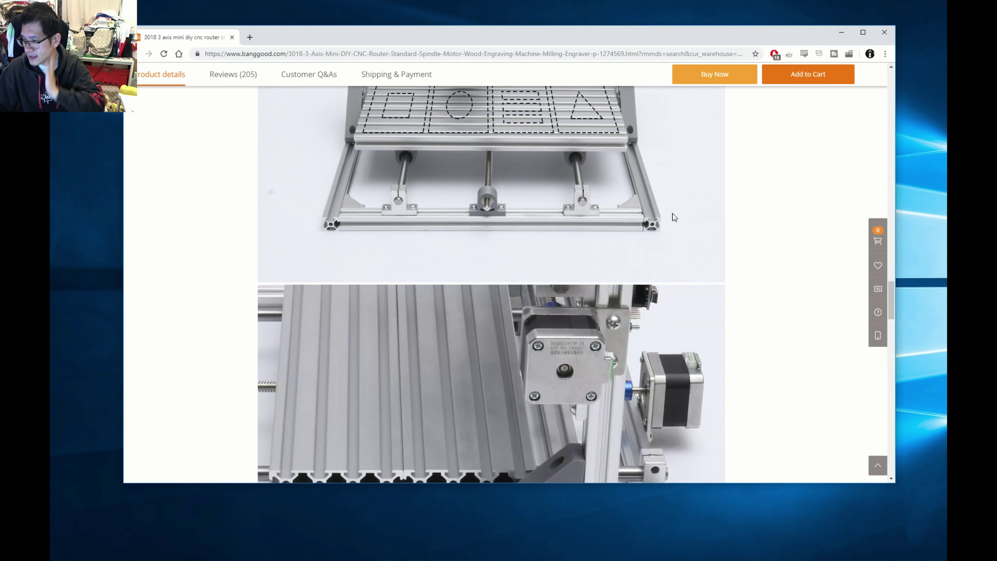
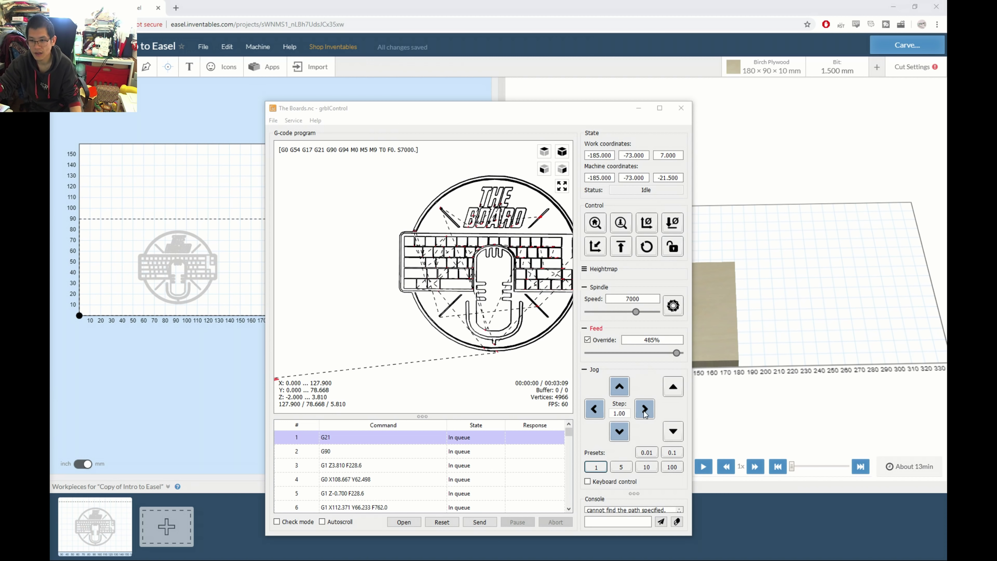
Set the jog step to 5.00 and jog the machine forward, then back along Y
{"action": "left_click", "coordinate": [628, 468]}
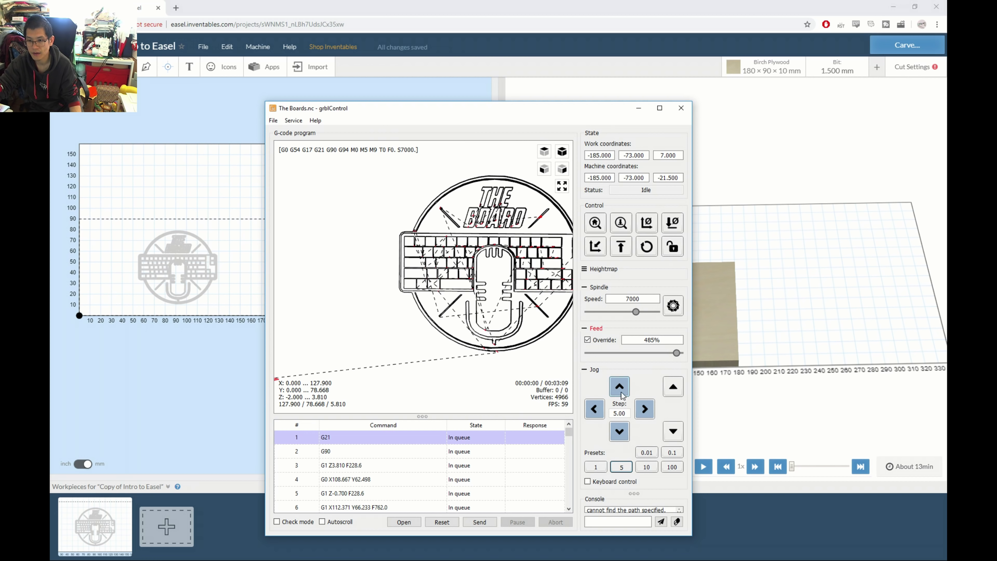
{"action": "left_click", "coordinate": [621, 387]}
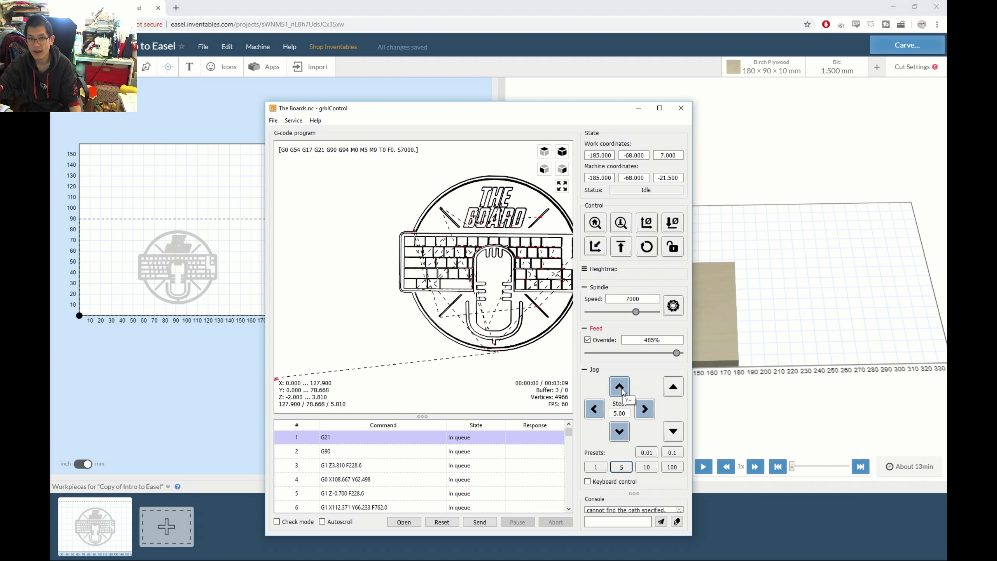
{"action": "left_click", "coordinate": [618, 436]}
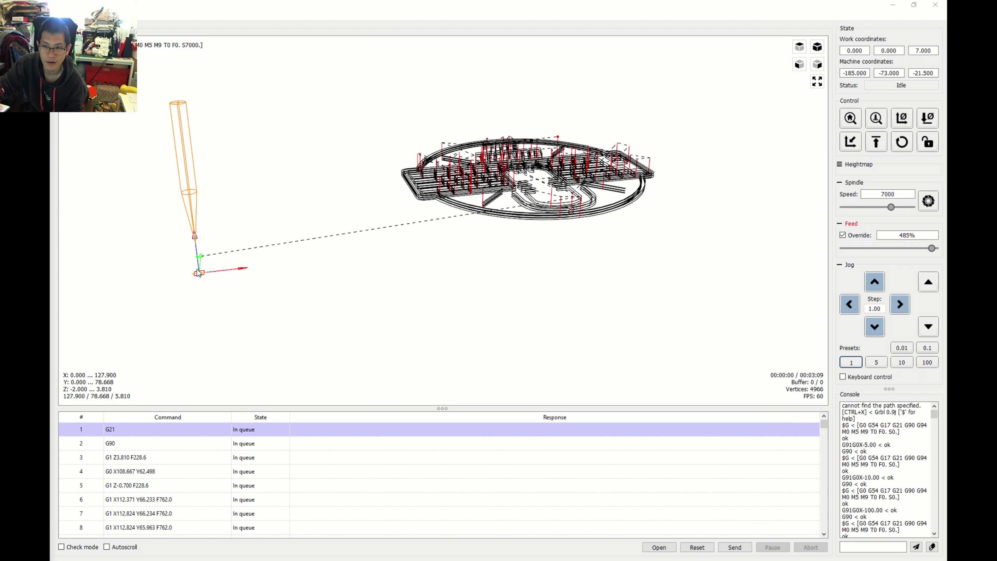
Rotate the 3D preview of The Boards.nc toolpath to a side view, then tilt it to look down on the logo
{"action": "left_click_drag", "start_coordinate": [337, 296], "coordinate": [314, 278]}
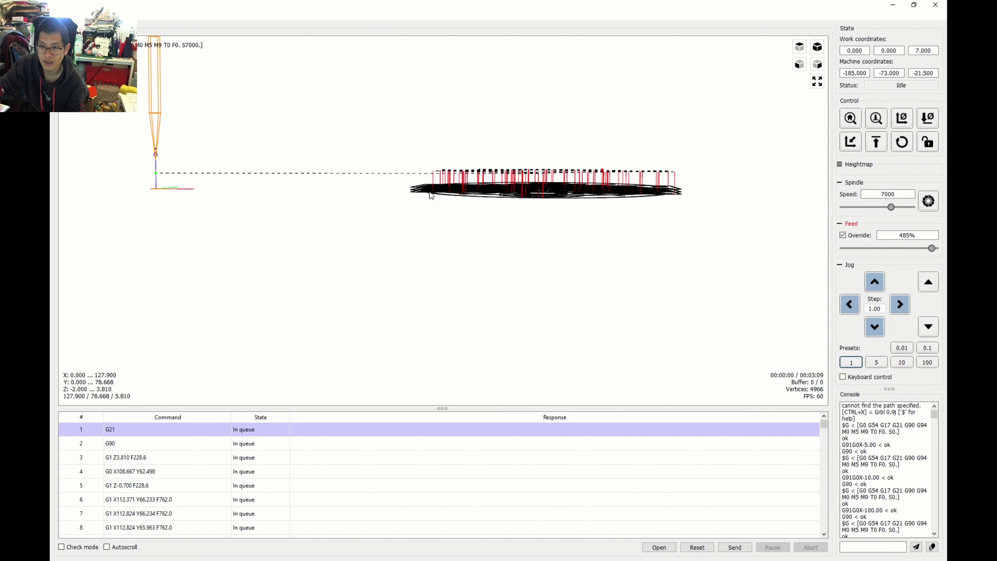
{"action": "left_click_drag", "start_coordinate": [431, 195], "coordinate": [368, 250]}
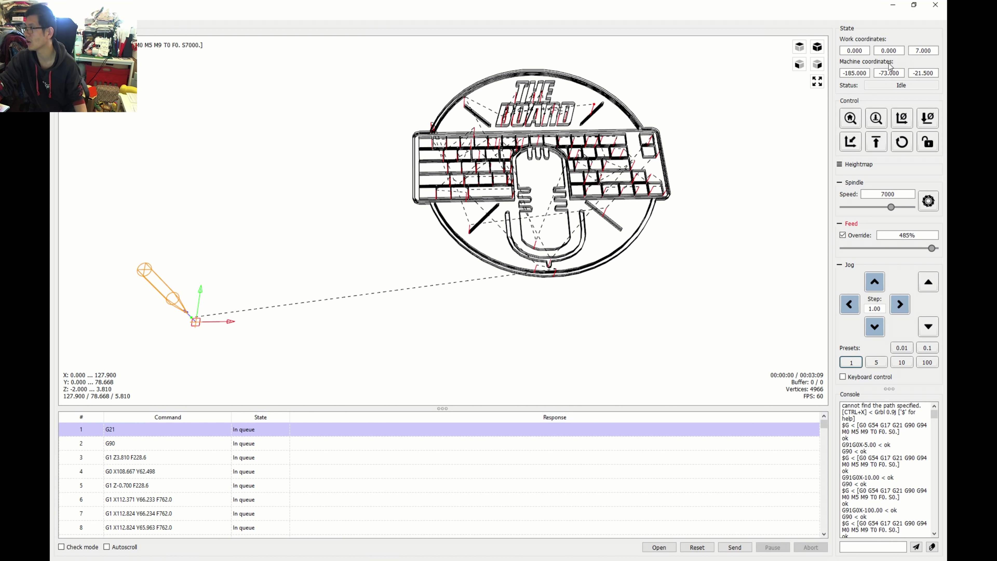
Shrink grblControl over the Easel page, then return it to full screen
{"action": "left_click", "coordinate": [913, 6]}
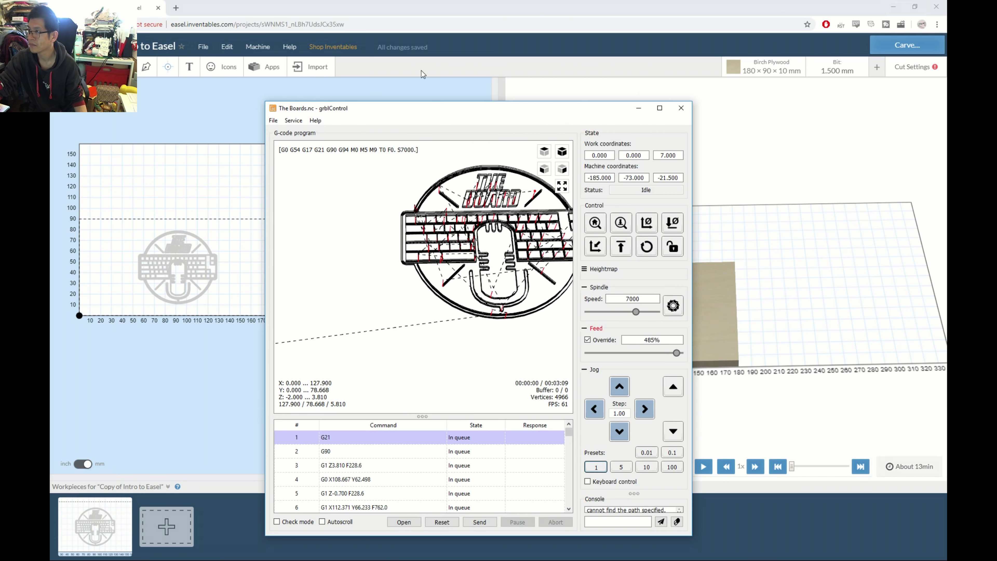
{"action": "left_click", "coordinate": [384, 14]}
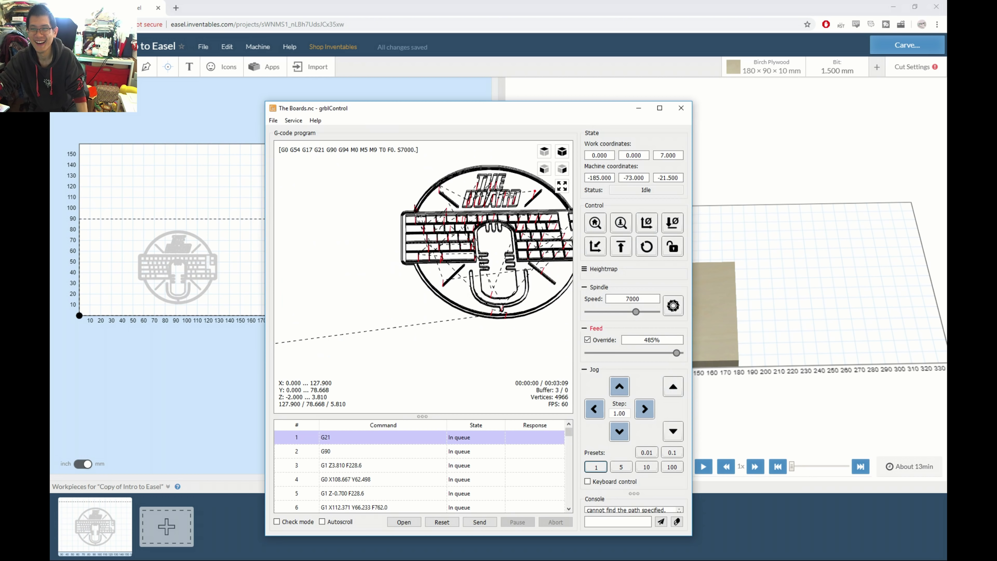
{"action": "left_click", "coordinate": [659, 108]}
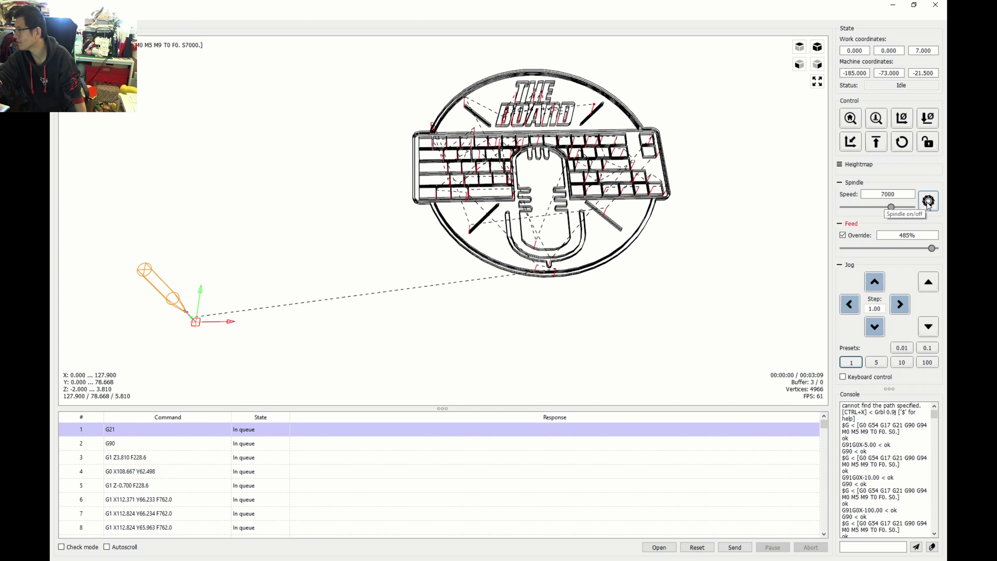
Toggle the spindle until it stays on at 7000, with the status showing M3
{"action": "left_click", "coordinate": [928, 203]}
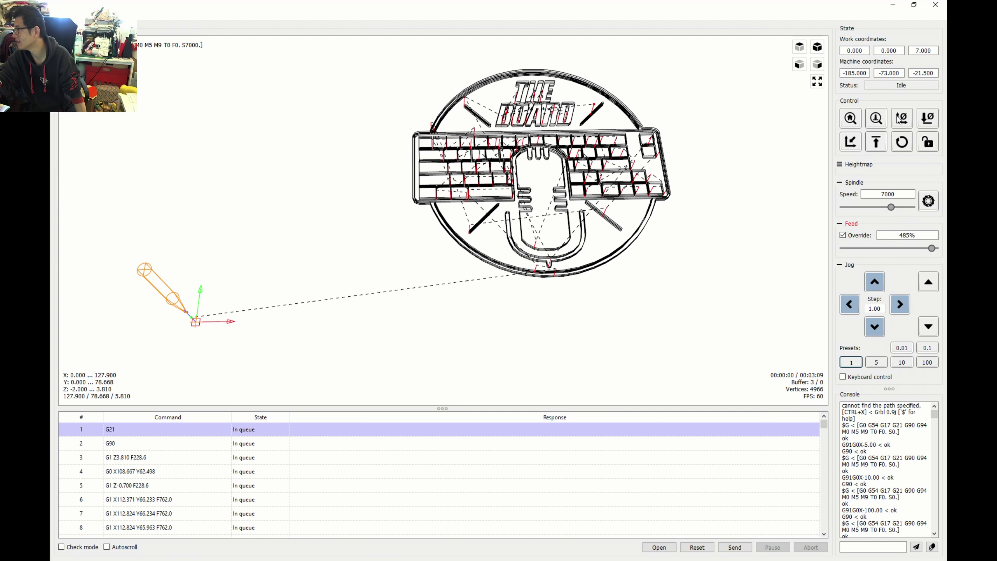
{"action": "left_click", "coordinate": [931, 203]}
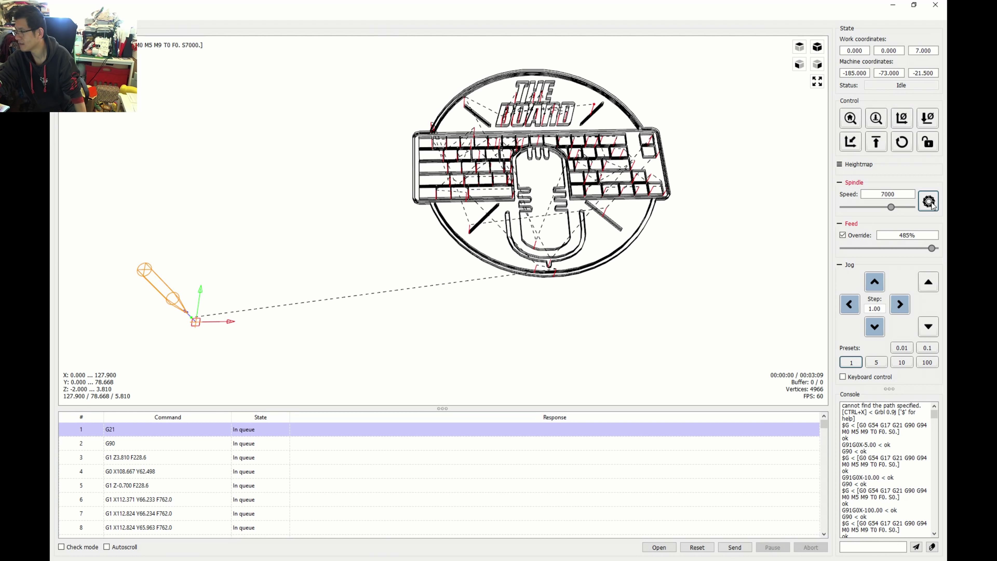
{"action": "left_click", "coordinate": [931, 203]}
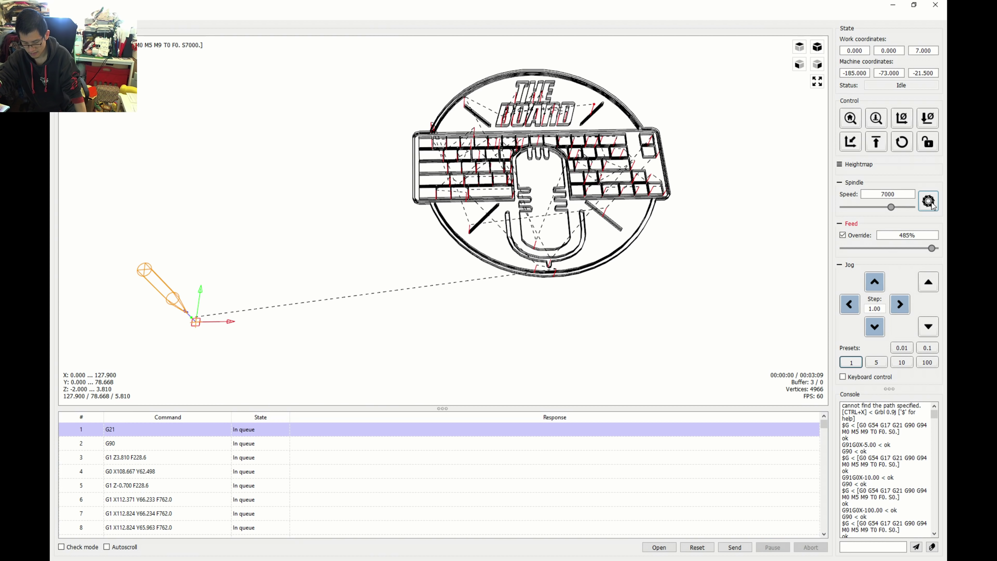
{"action": "left_click", "coordinate": [930, 203]}
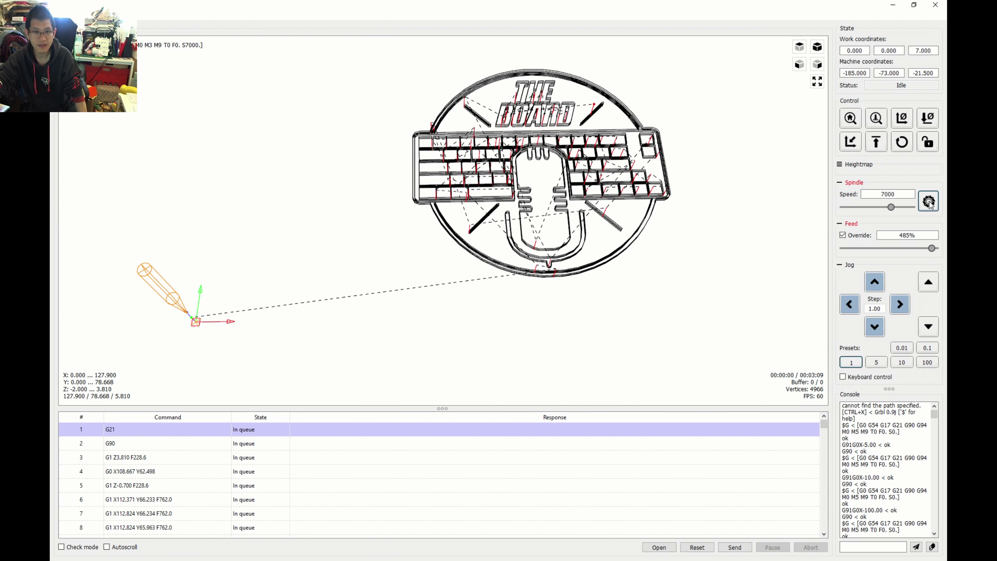